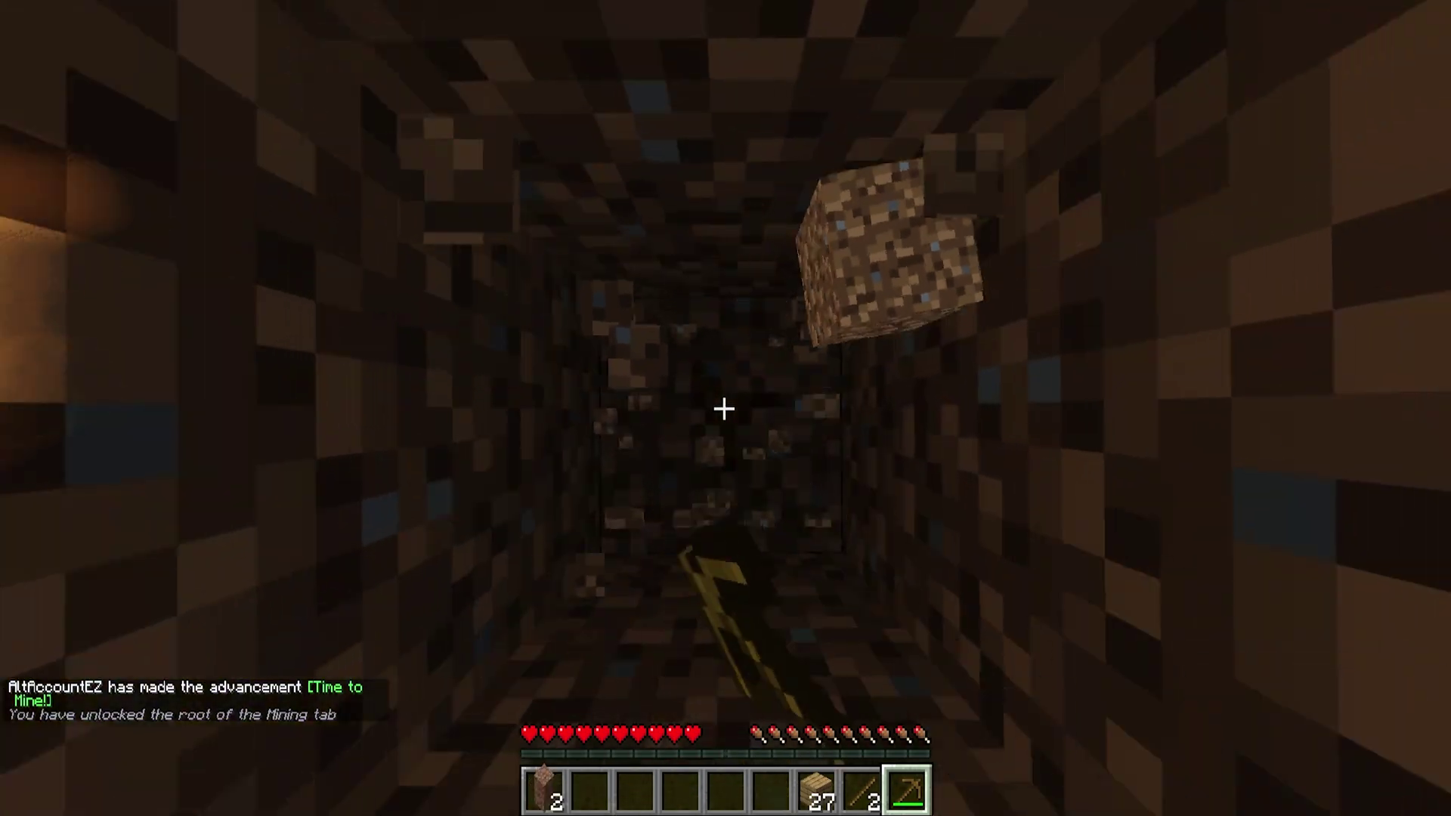
Mine down the shaft through the dirt and stone blocks with the pickaxe.
click(724, 408)
click(725, 409)
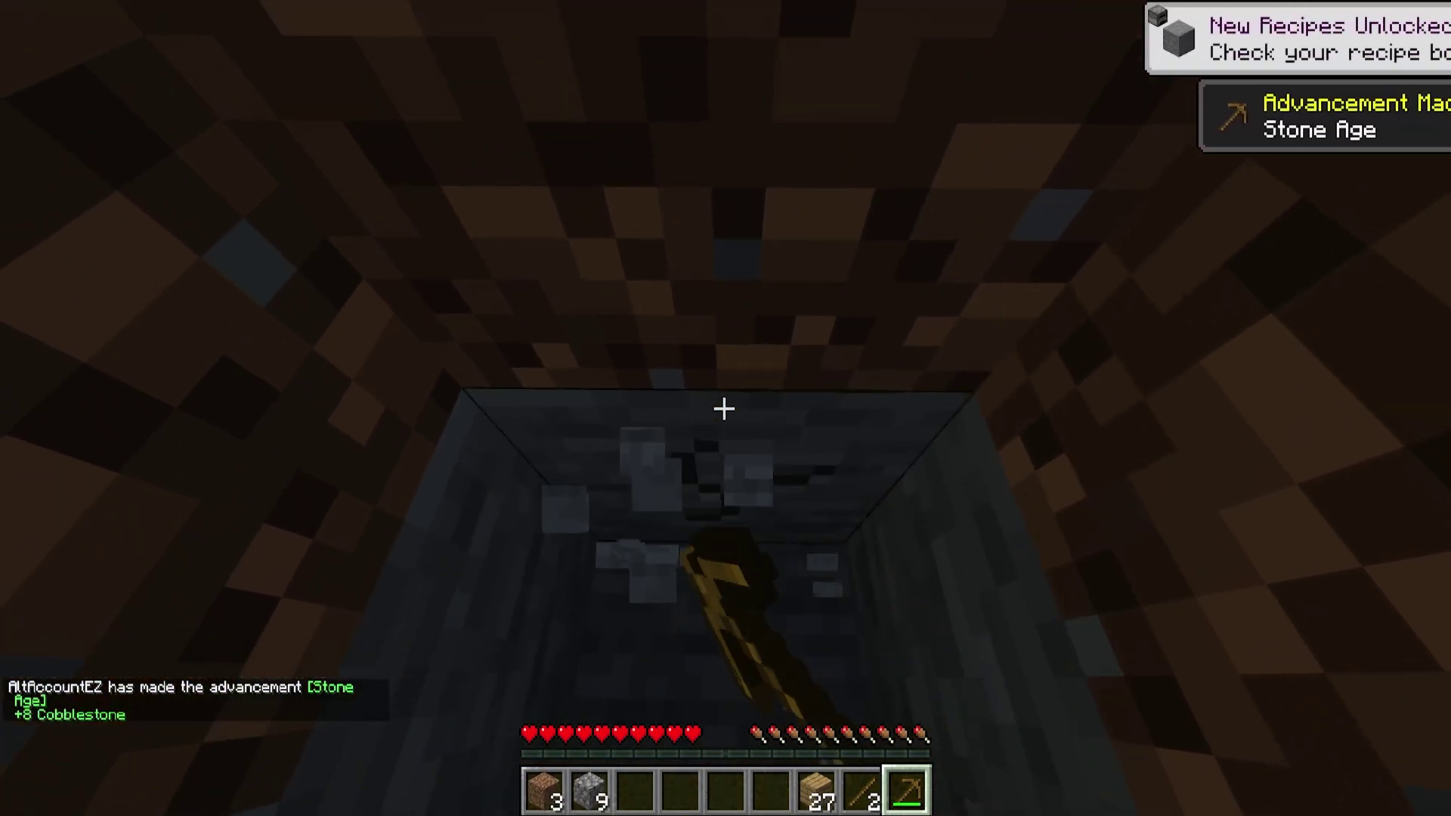
click(725, 409)
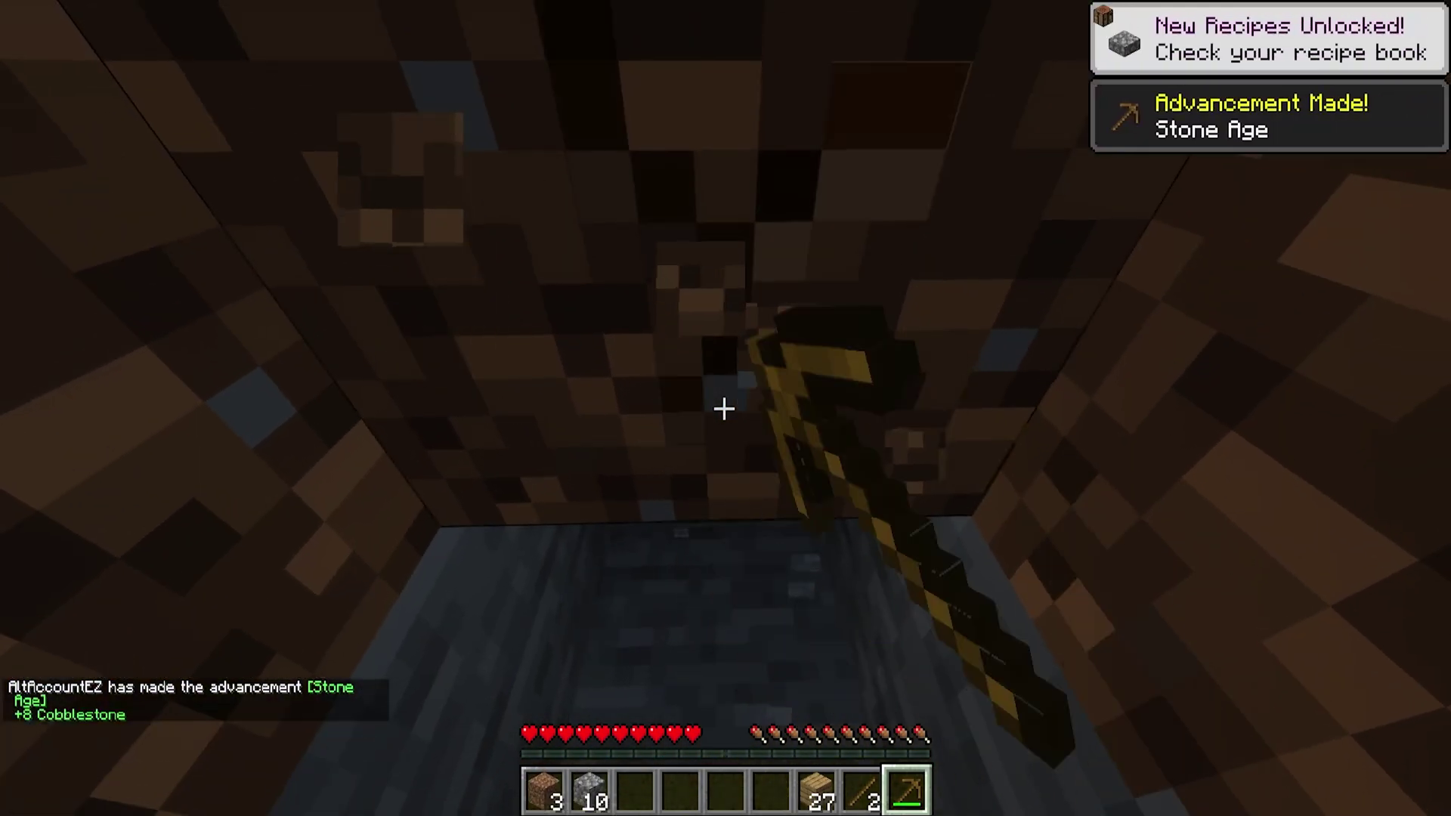
click(724, 408)
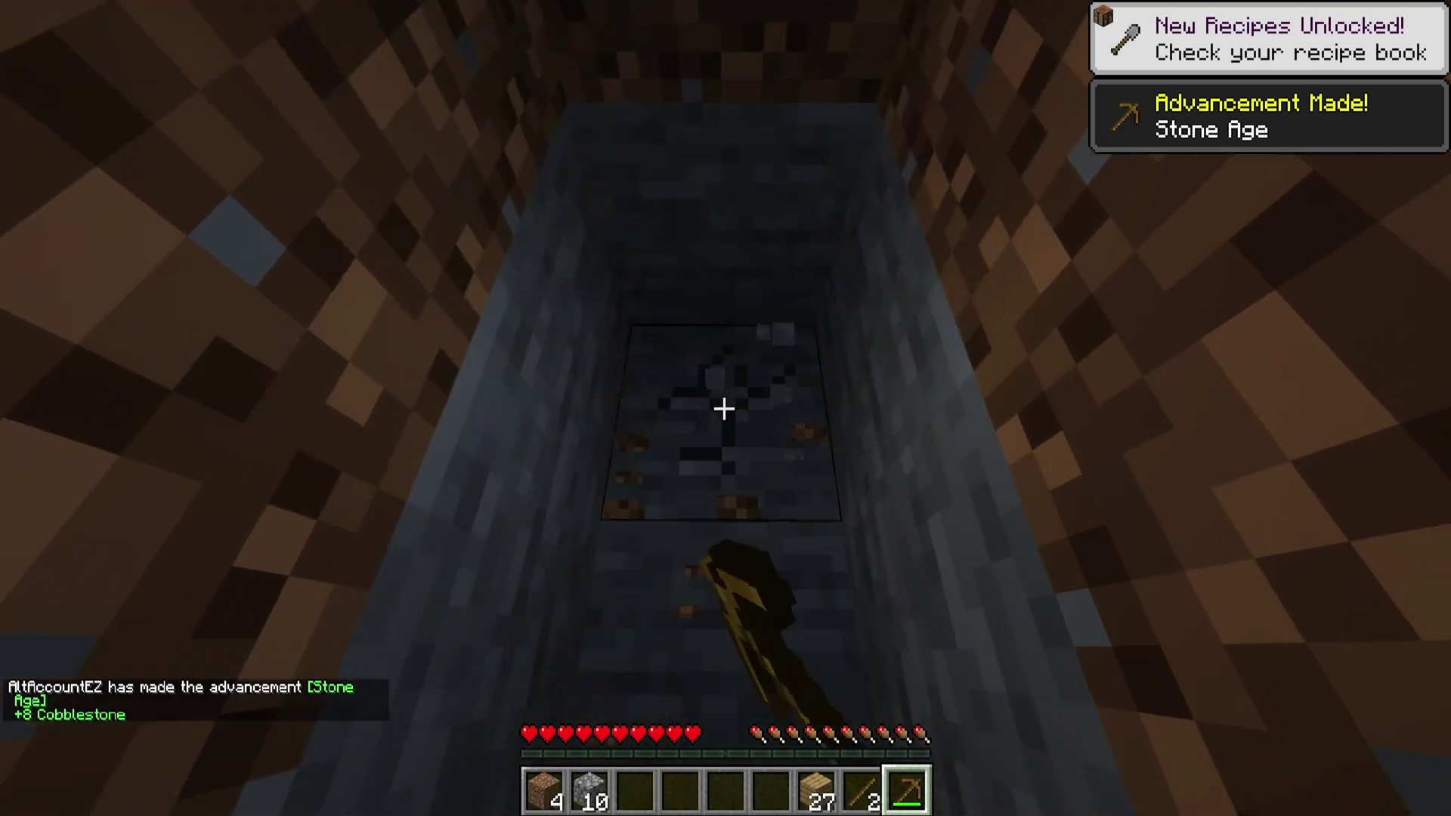
click(725, 409)
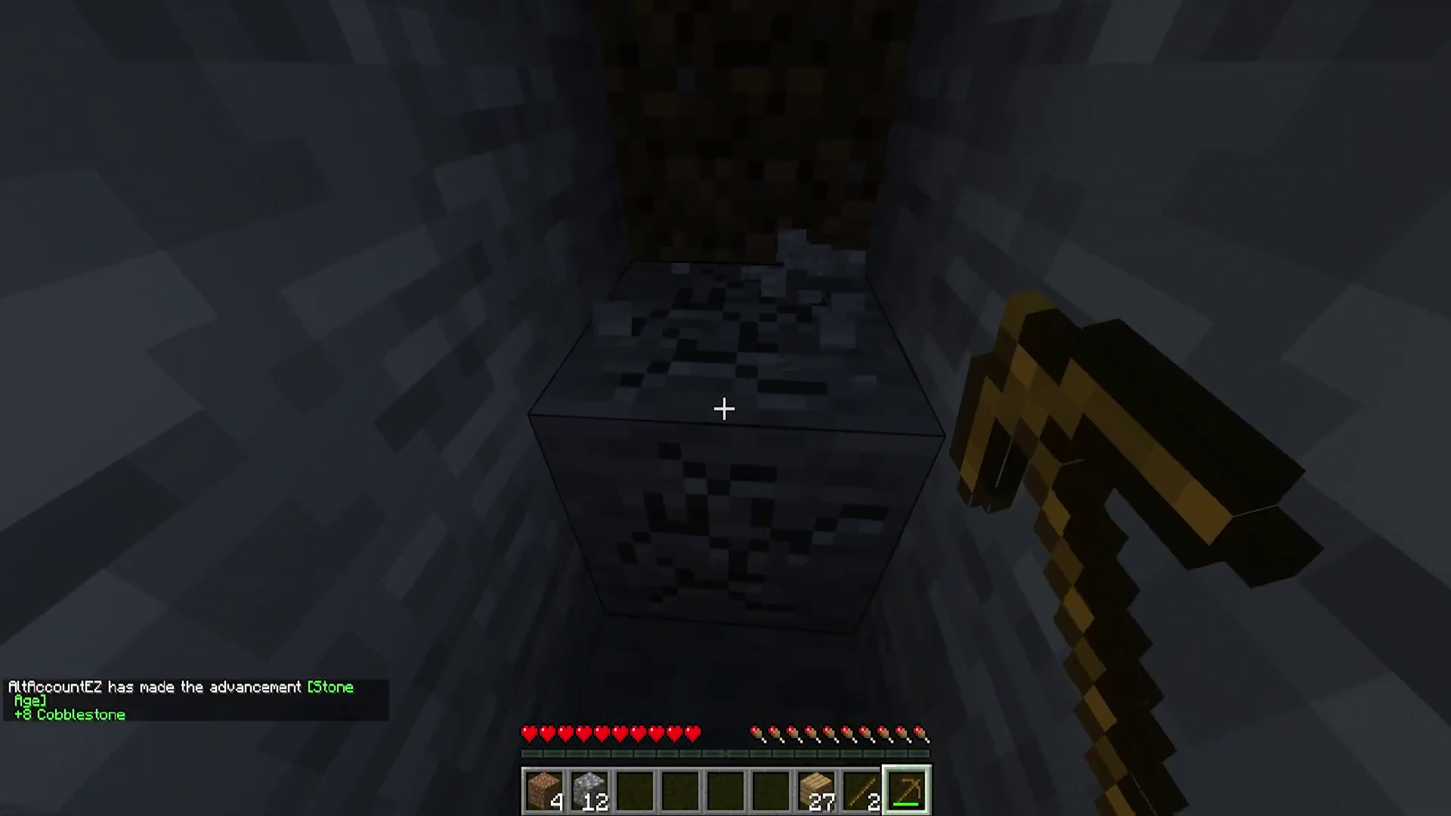
click(725, 409)
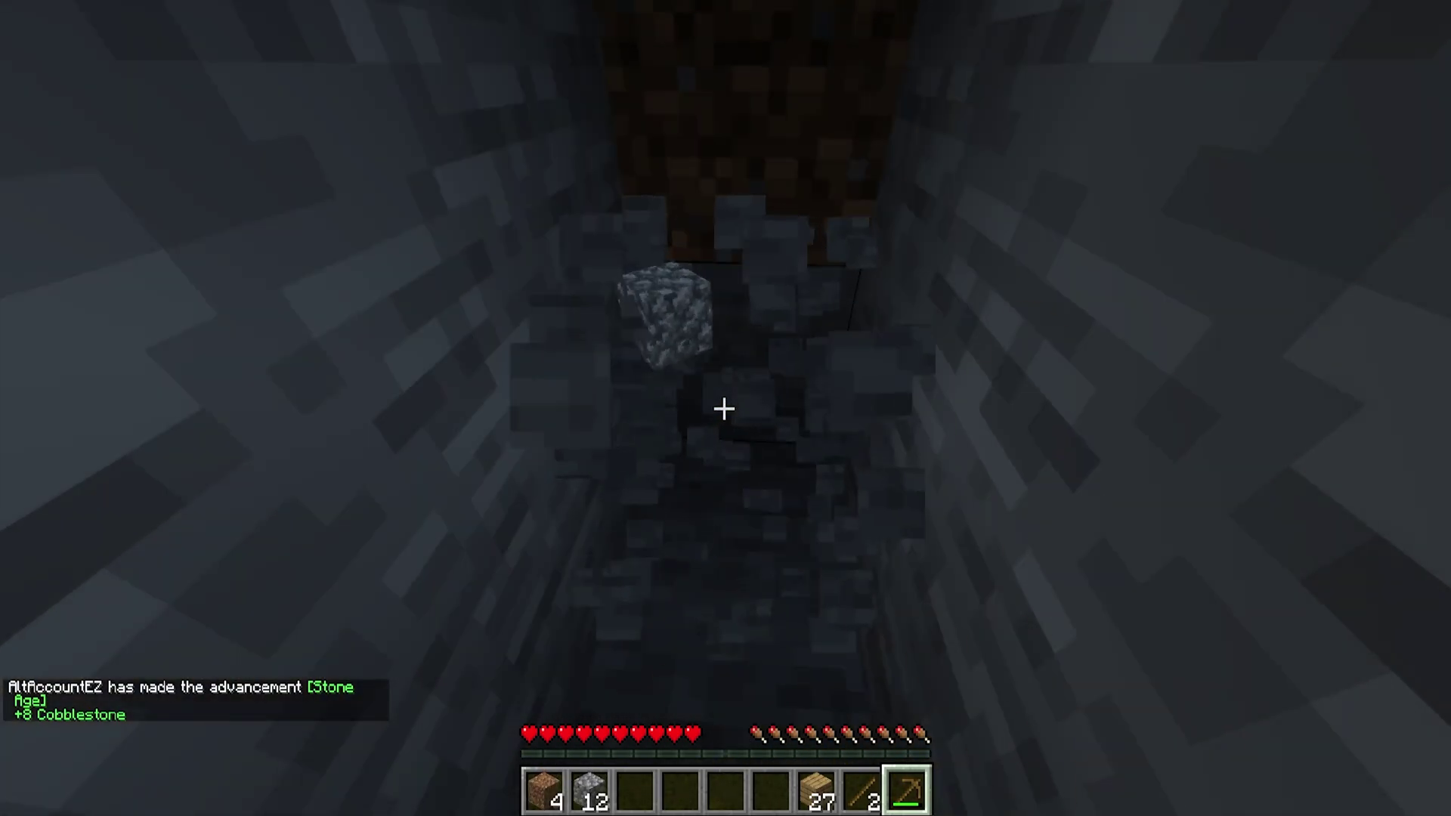
click(725, 409)
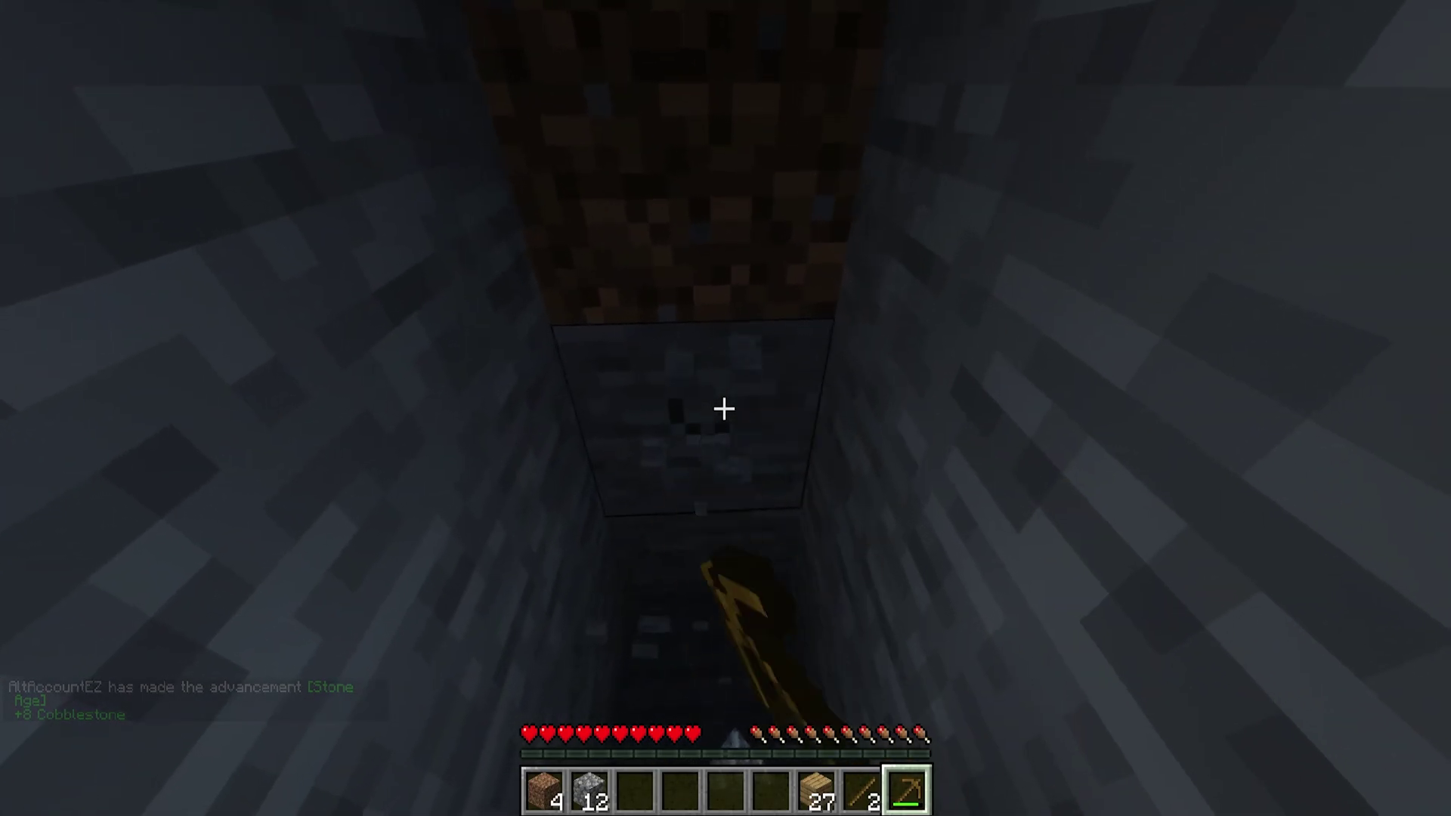
click(725, 408)
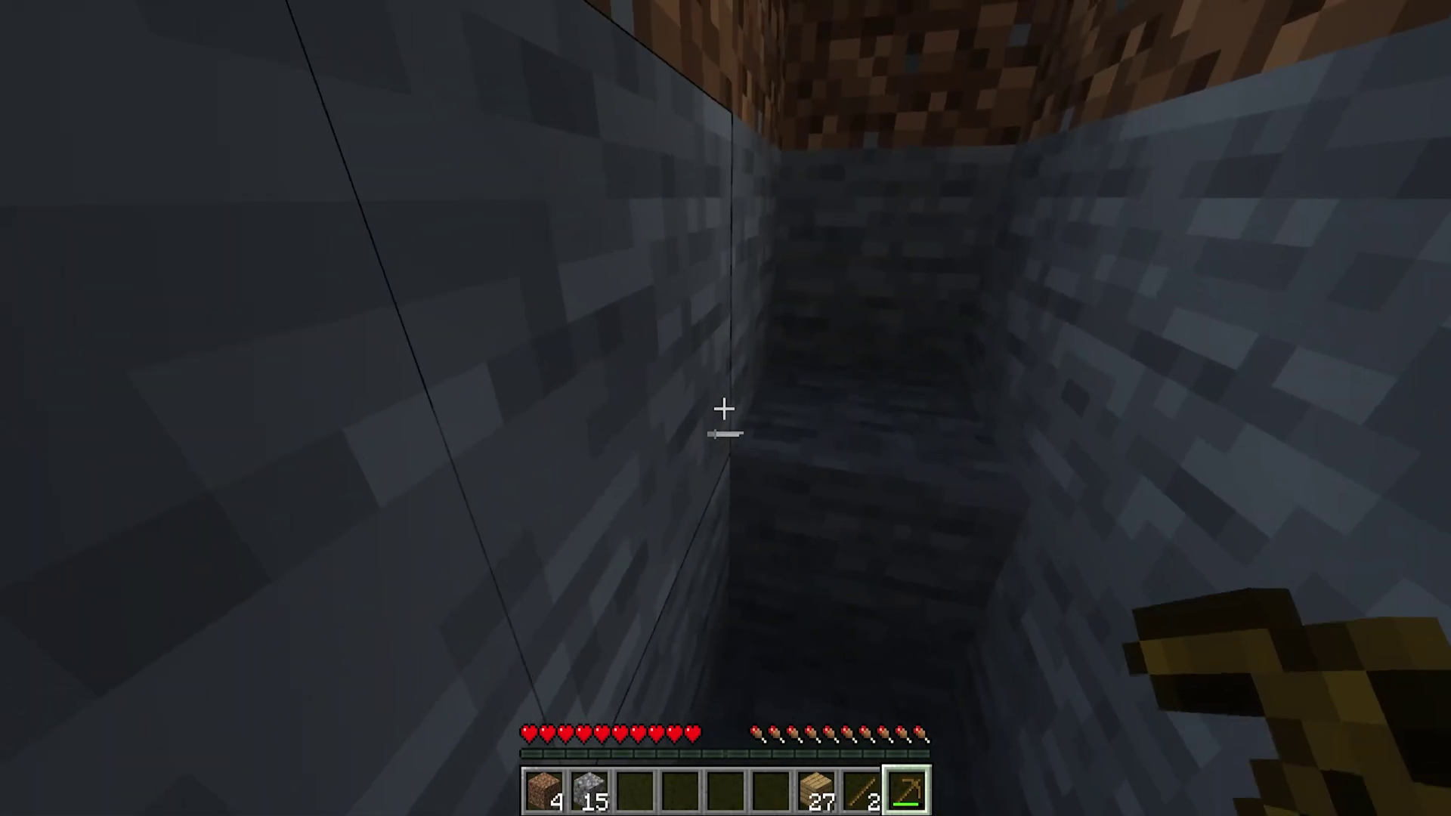
Switch to the dirt in slot 1 and pillar up out of the shaft.
key(1)
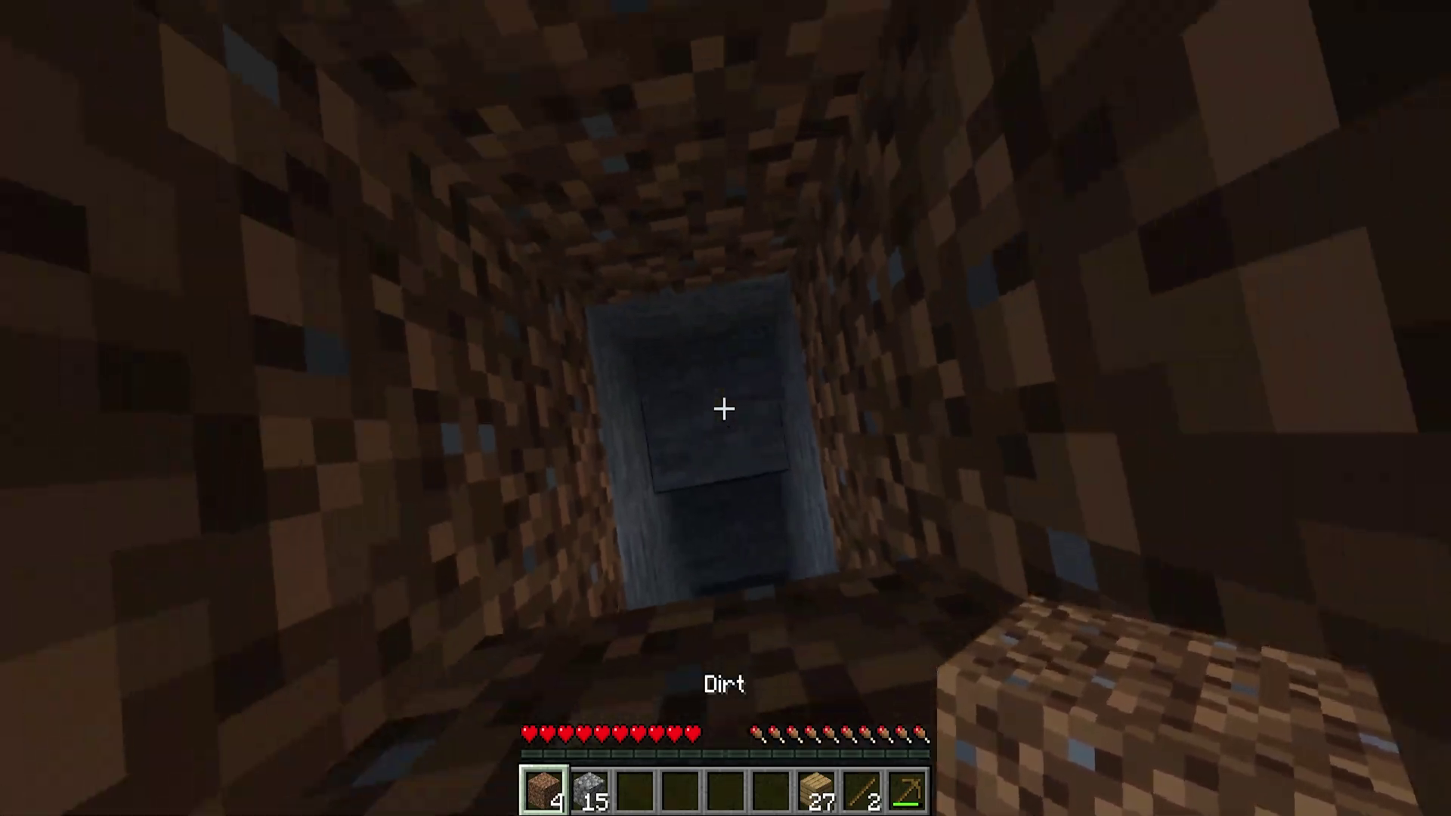
key(space)
right_click(725, 408)
right_click(725, 409)
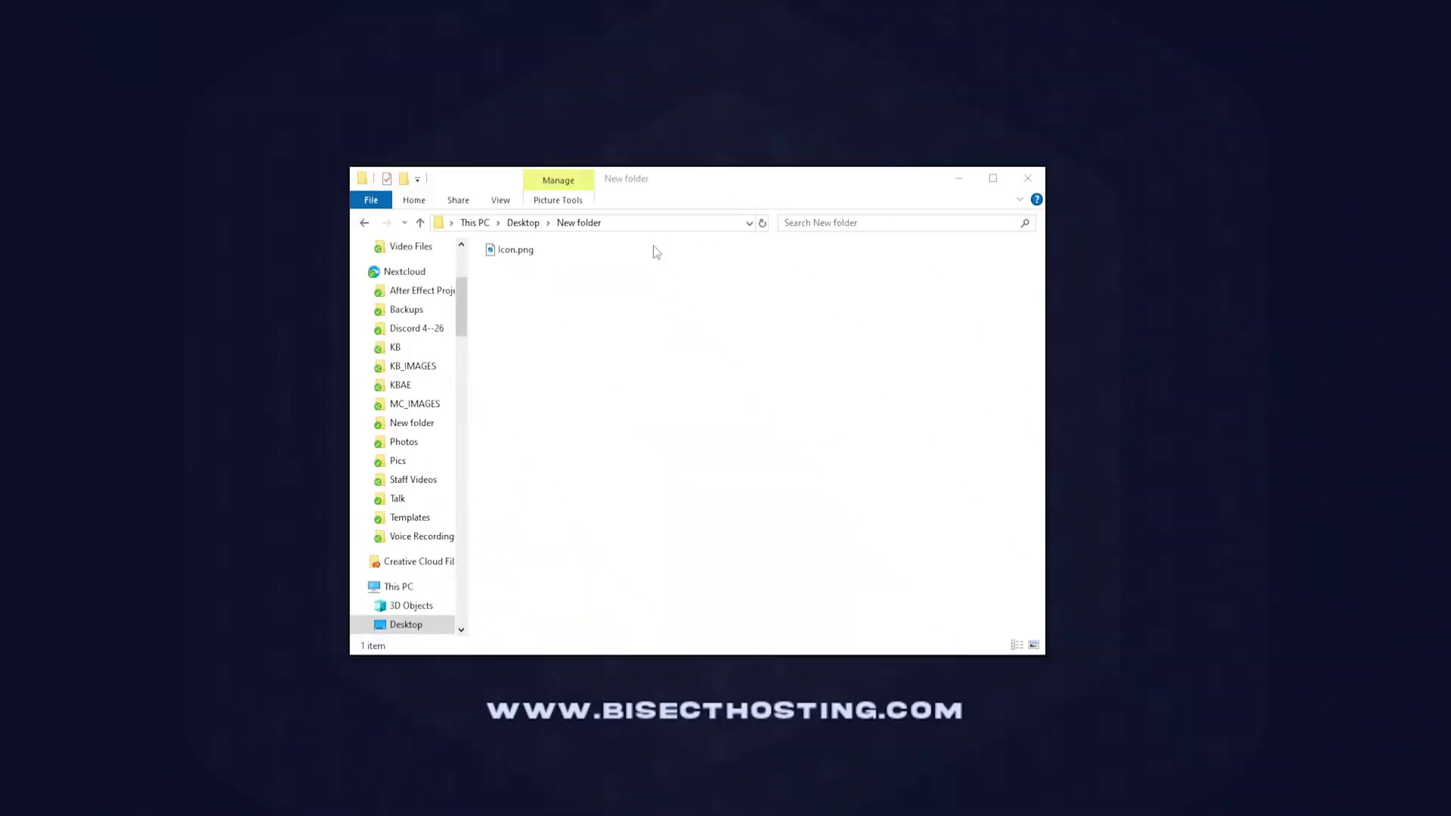
Rename Icon.png in New folder to server-icon.png.
right_click(518, 252)
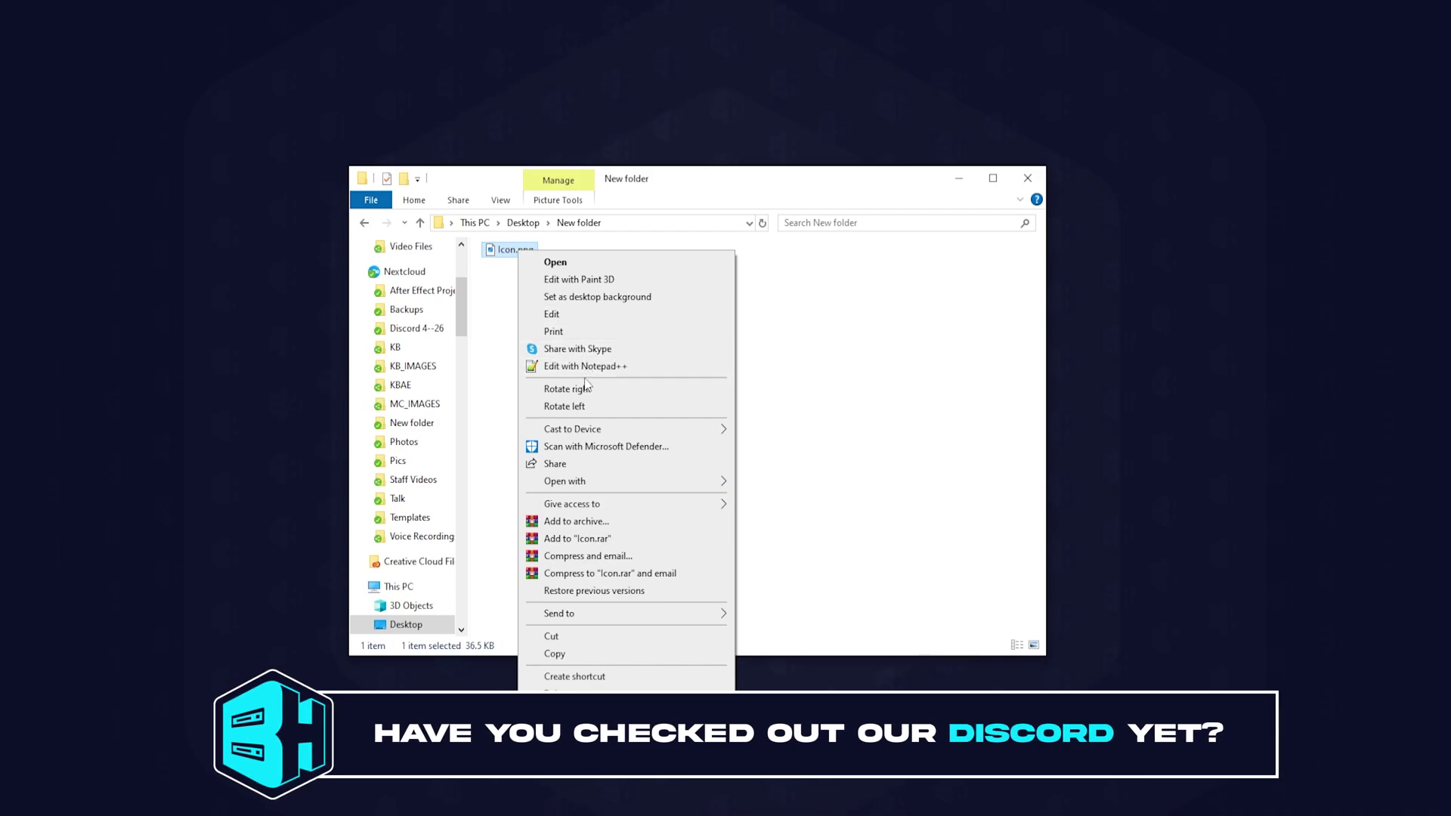
click(568, 711)
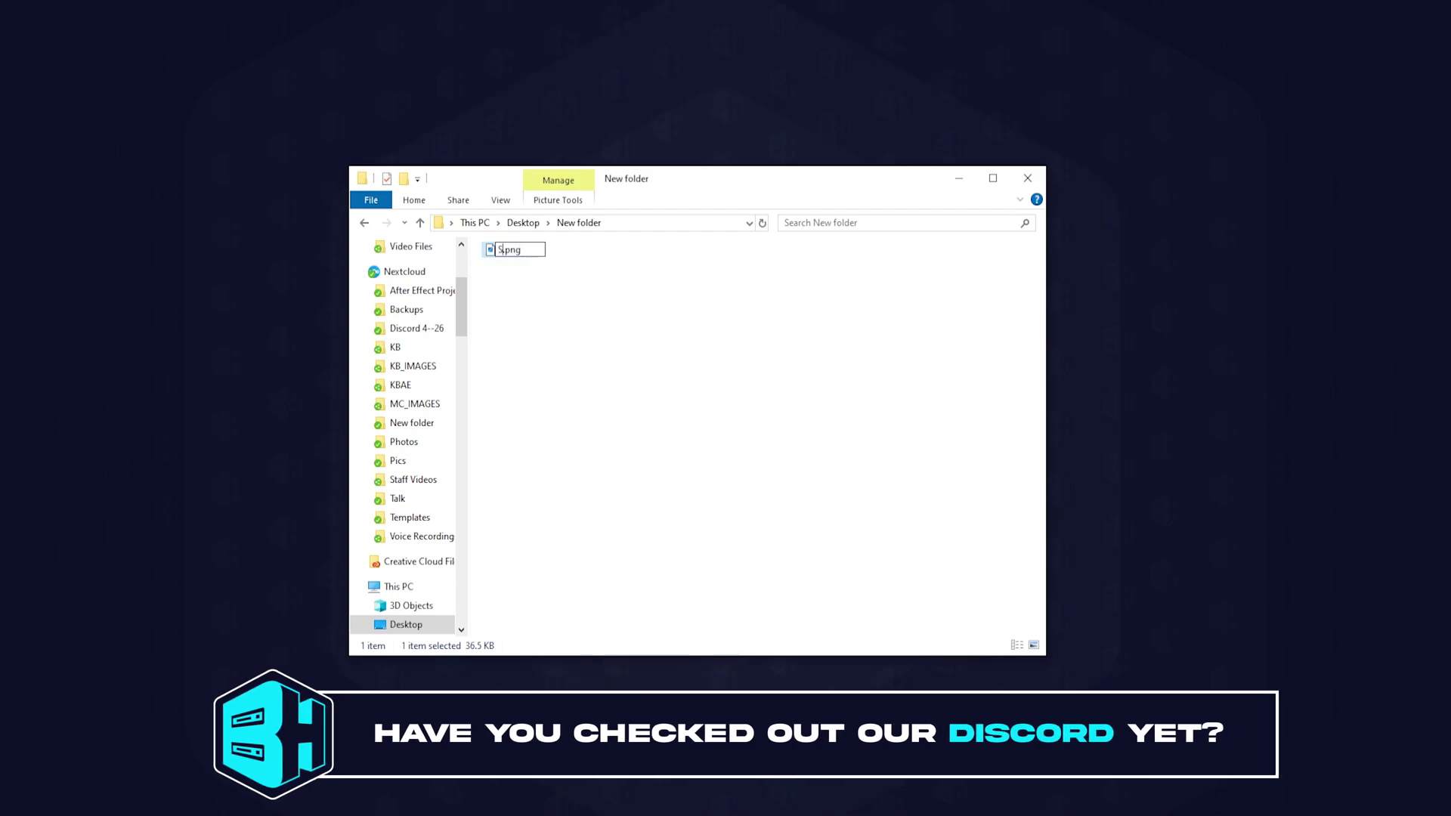
text(erver-icon)
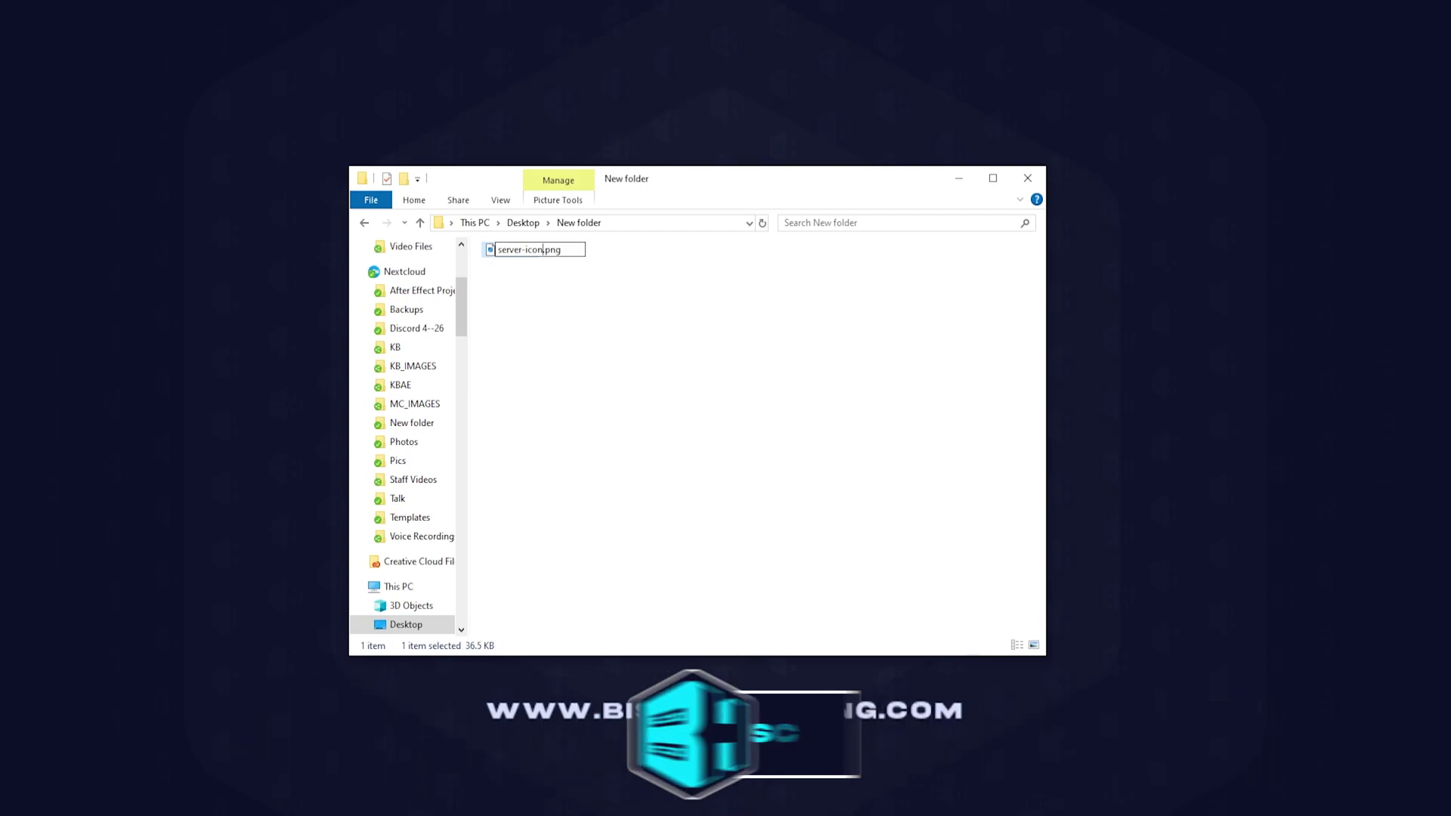
key(Return)
click(664, 444)
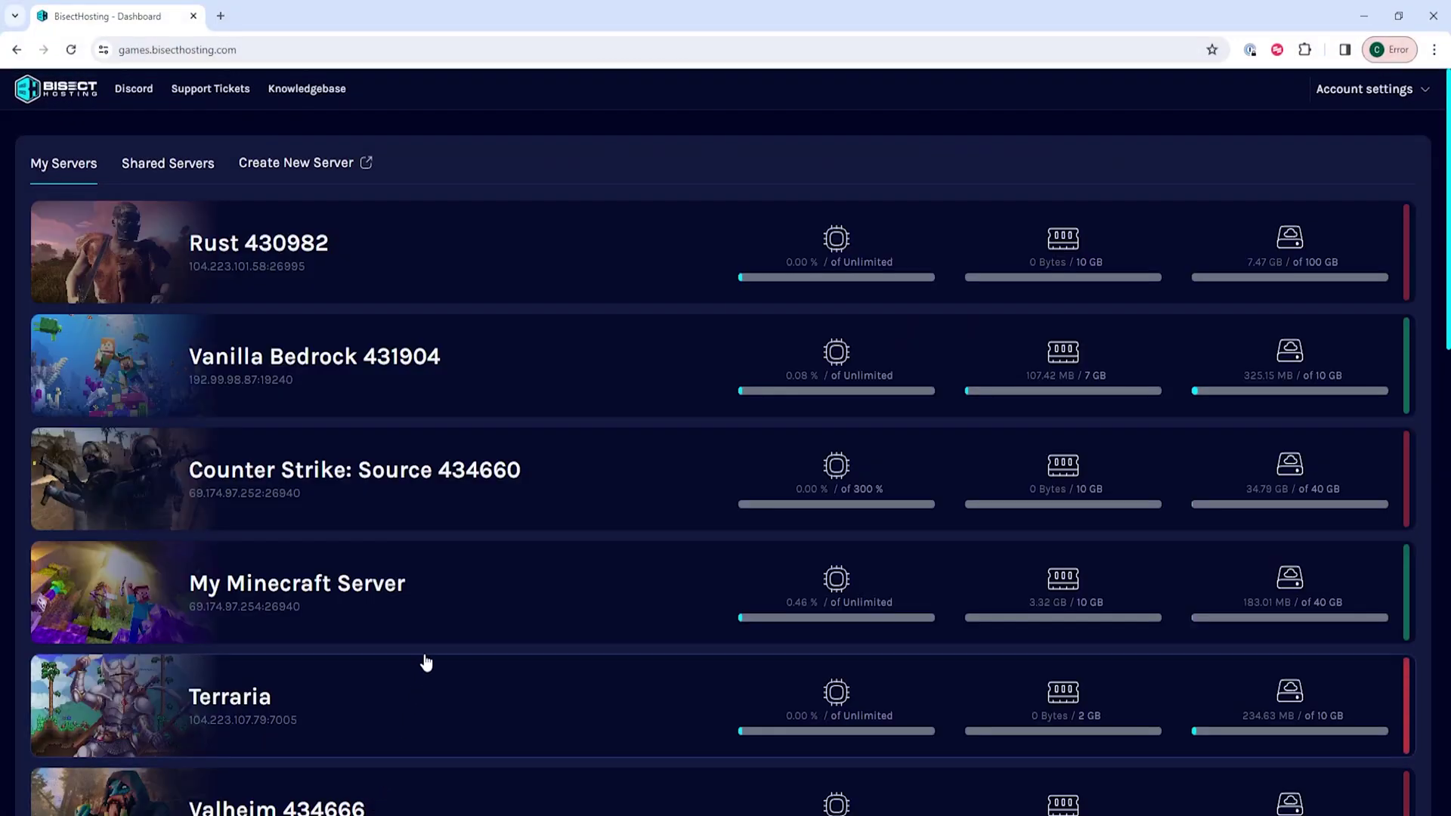
Stop My Minecraft Server, drag server-icon.png into its Files, and return Home.
click(467, 586)
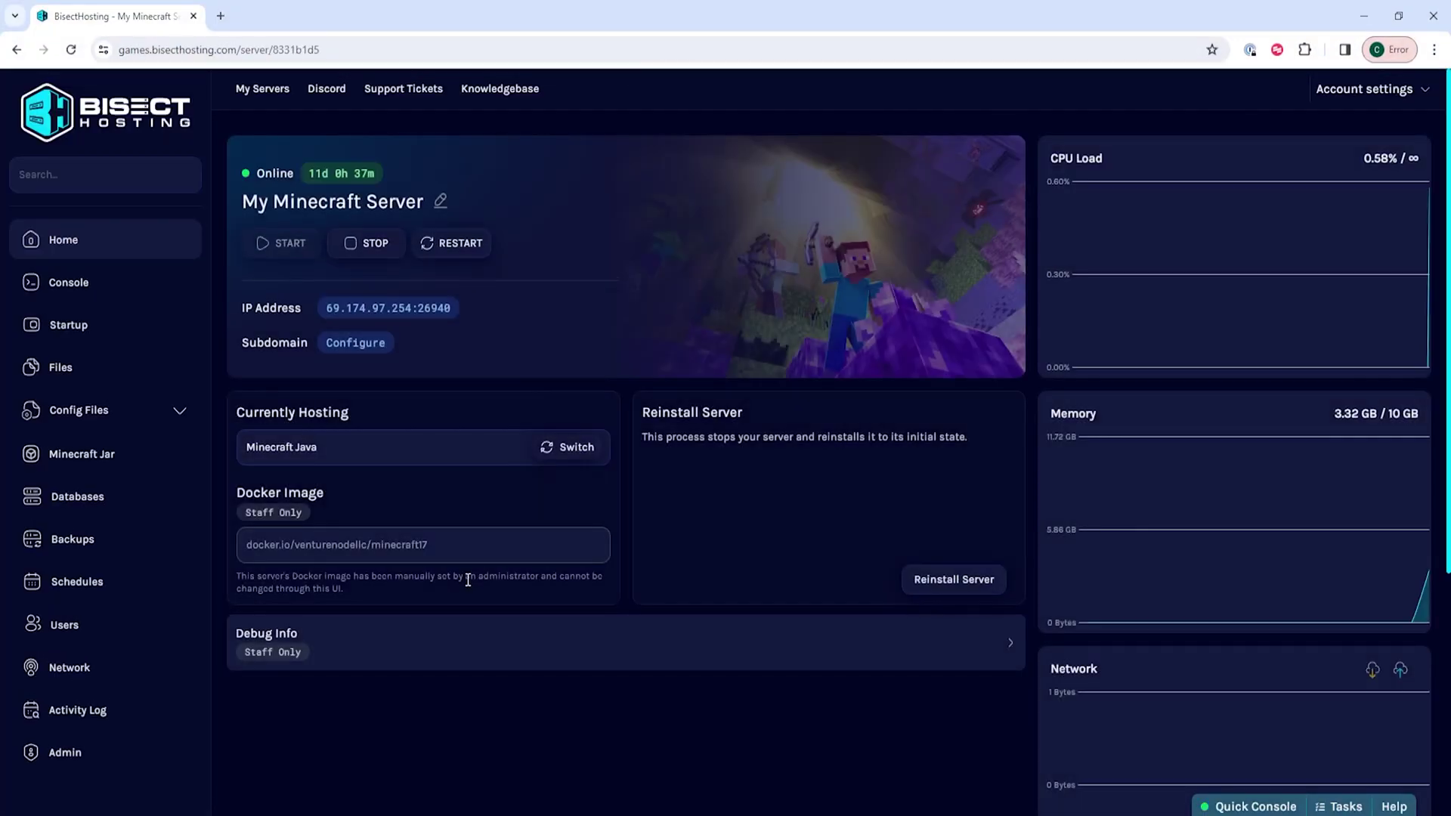
click(374, 244)
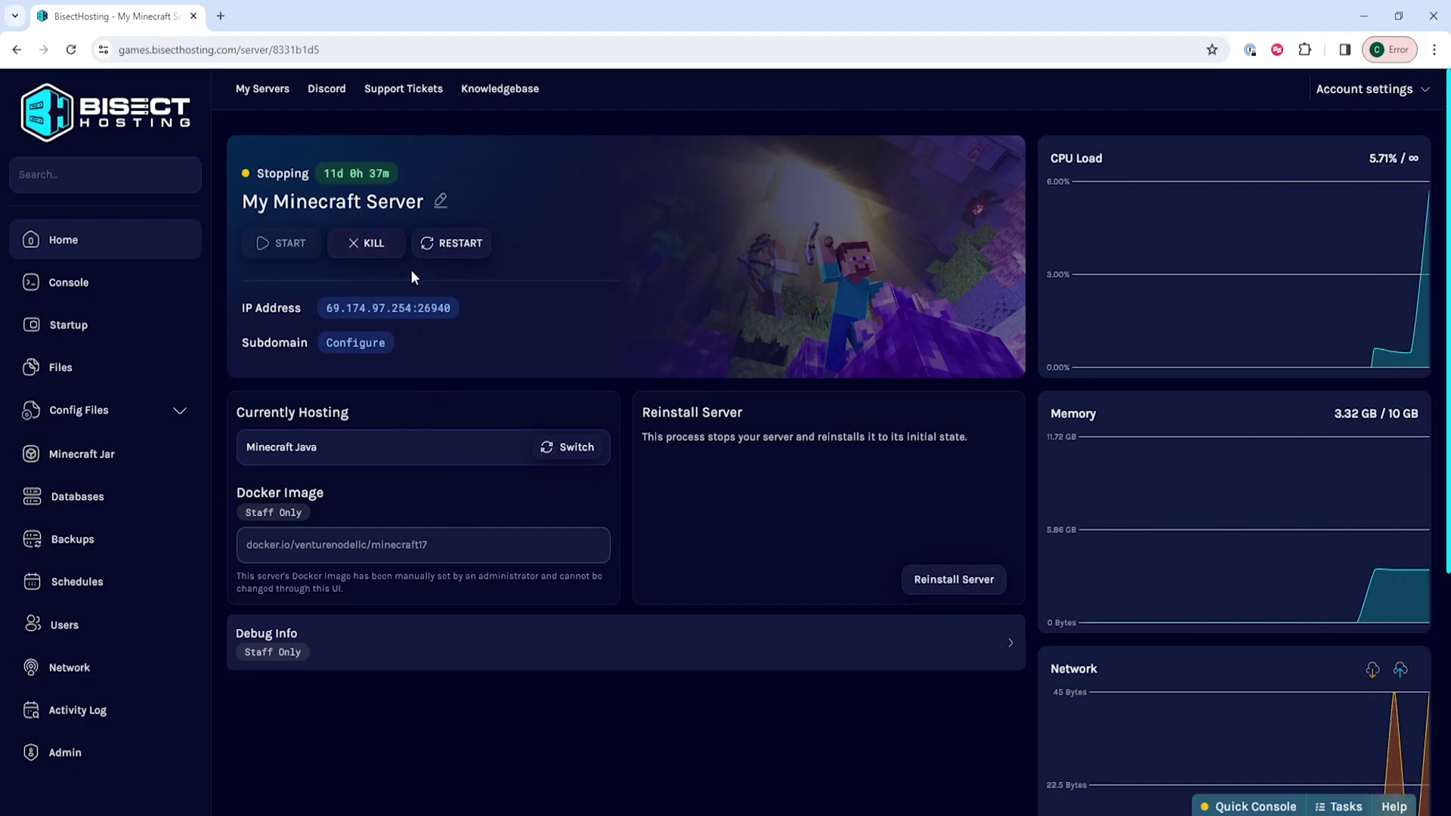
click(130, 387)
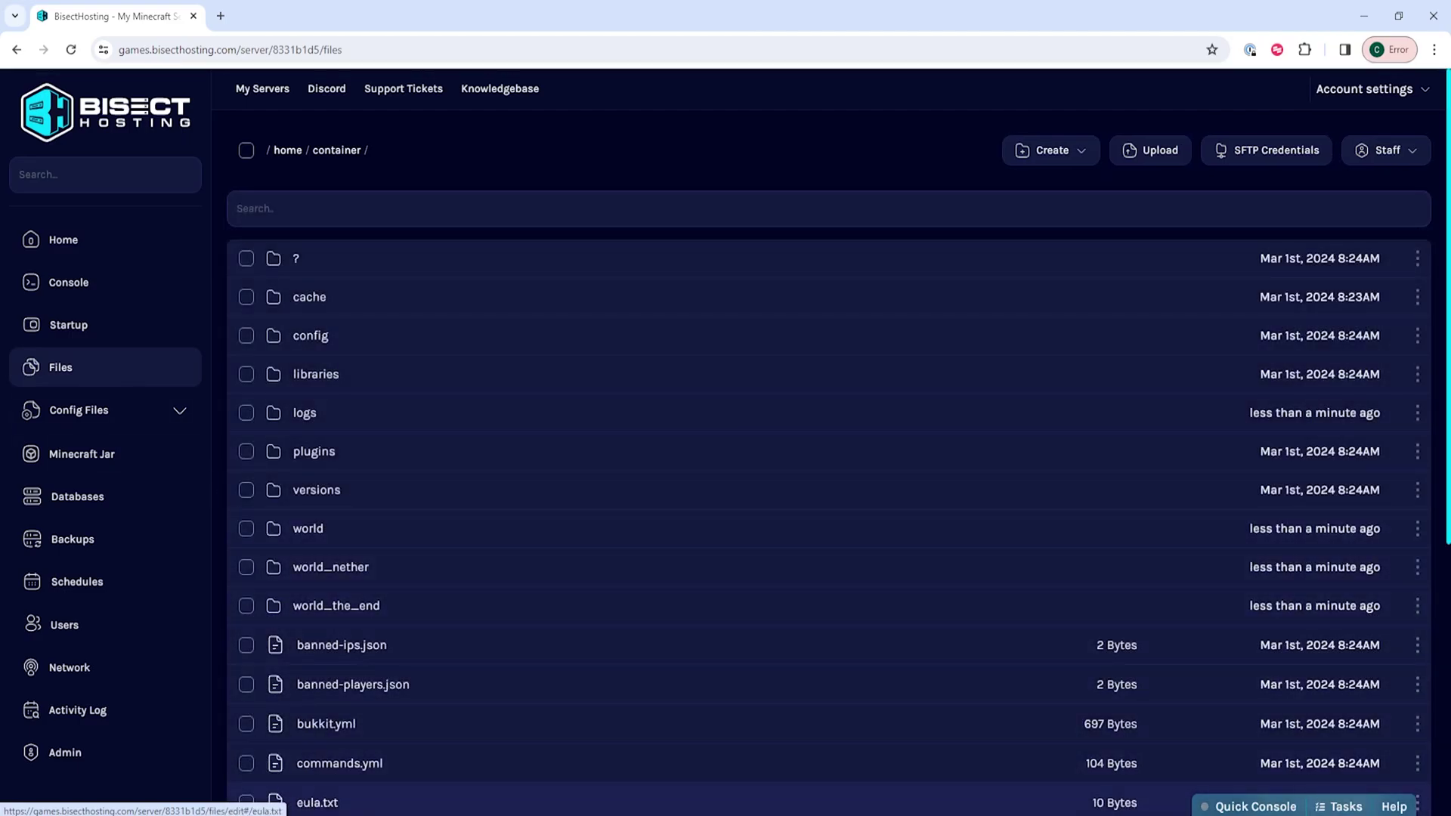
click(445, 805)
mouse_move(754, 182)
mouse_down()
mouse_move(1115, 217)
mouse_move(1126, 236)
mouse_up()
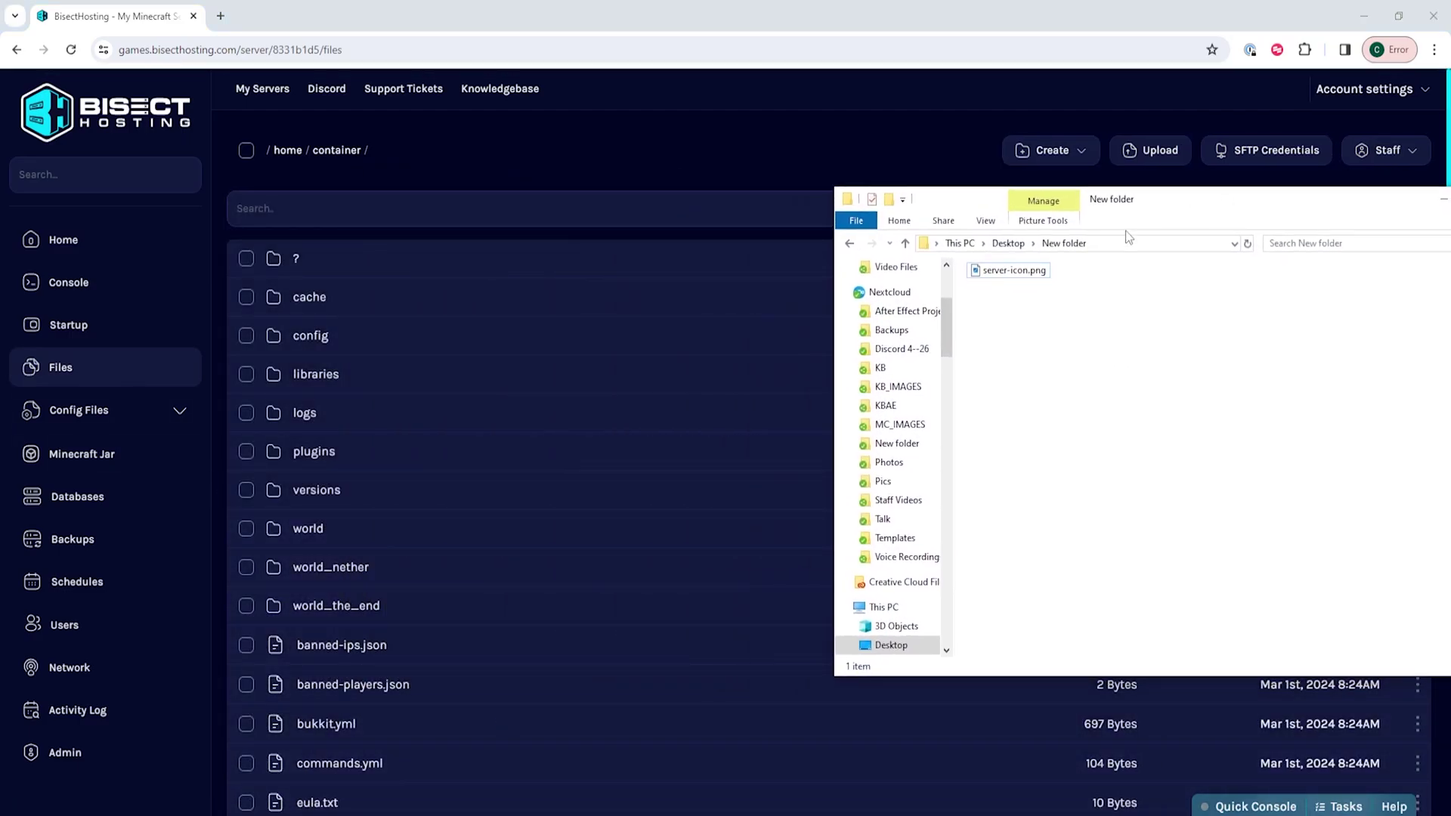
mouse_move(1009, 271)
mouse_down()
mouse_move(632, 382)
mouse_move(638, 463)
mouse_up()
scroll(645, 488, down, 2)
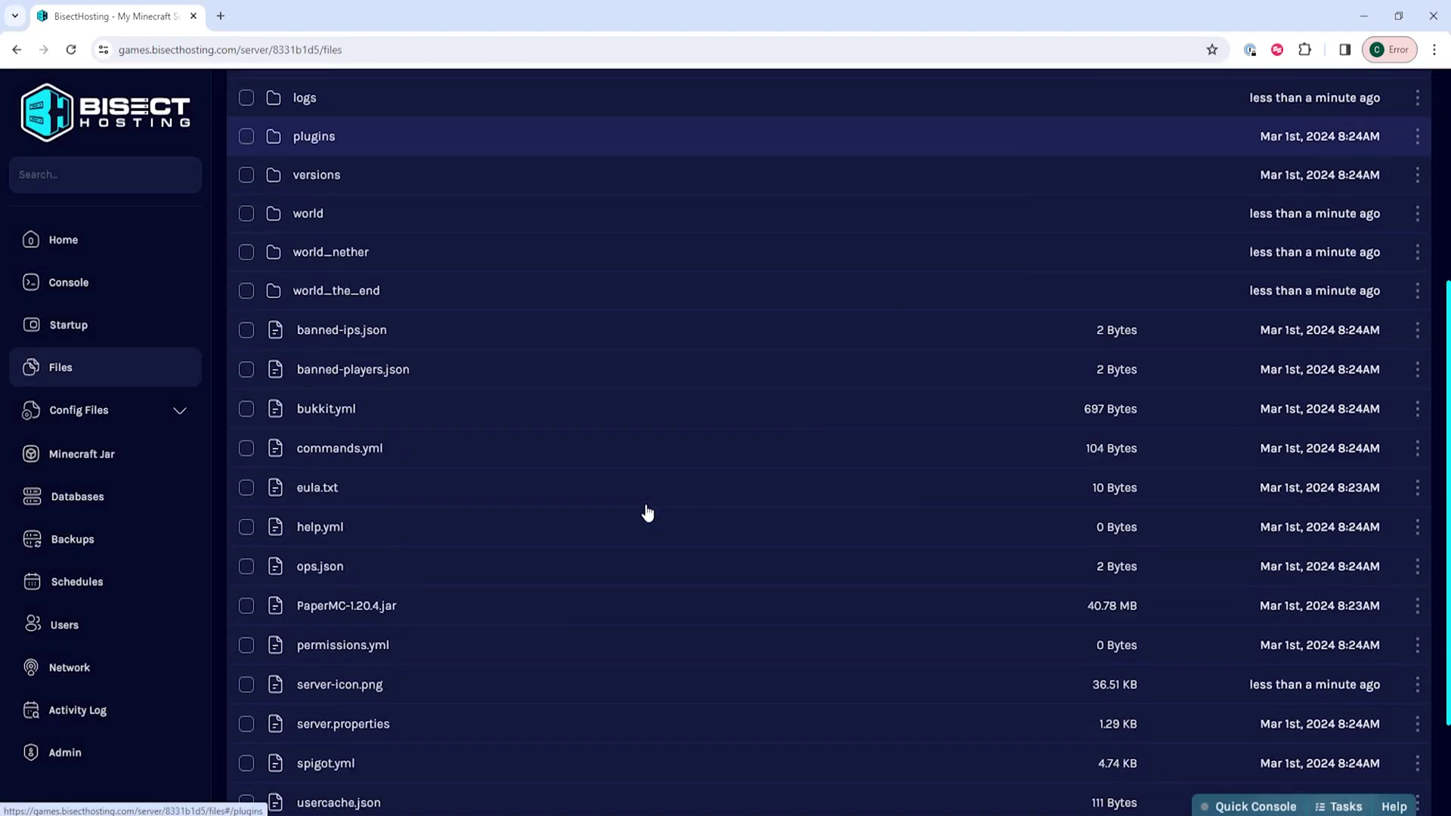
scroll(646, 488, down, 2)
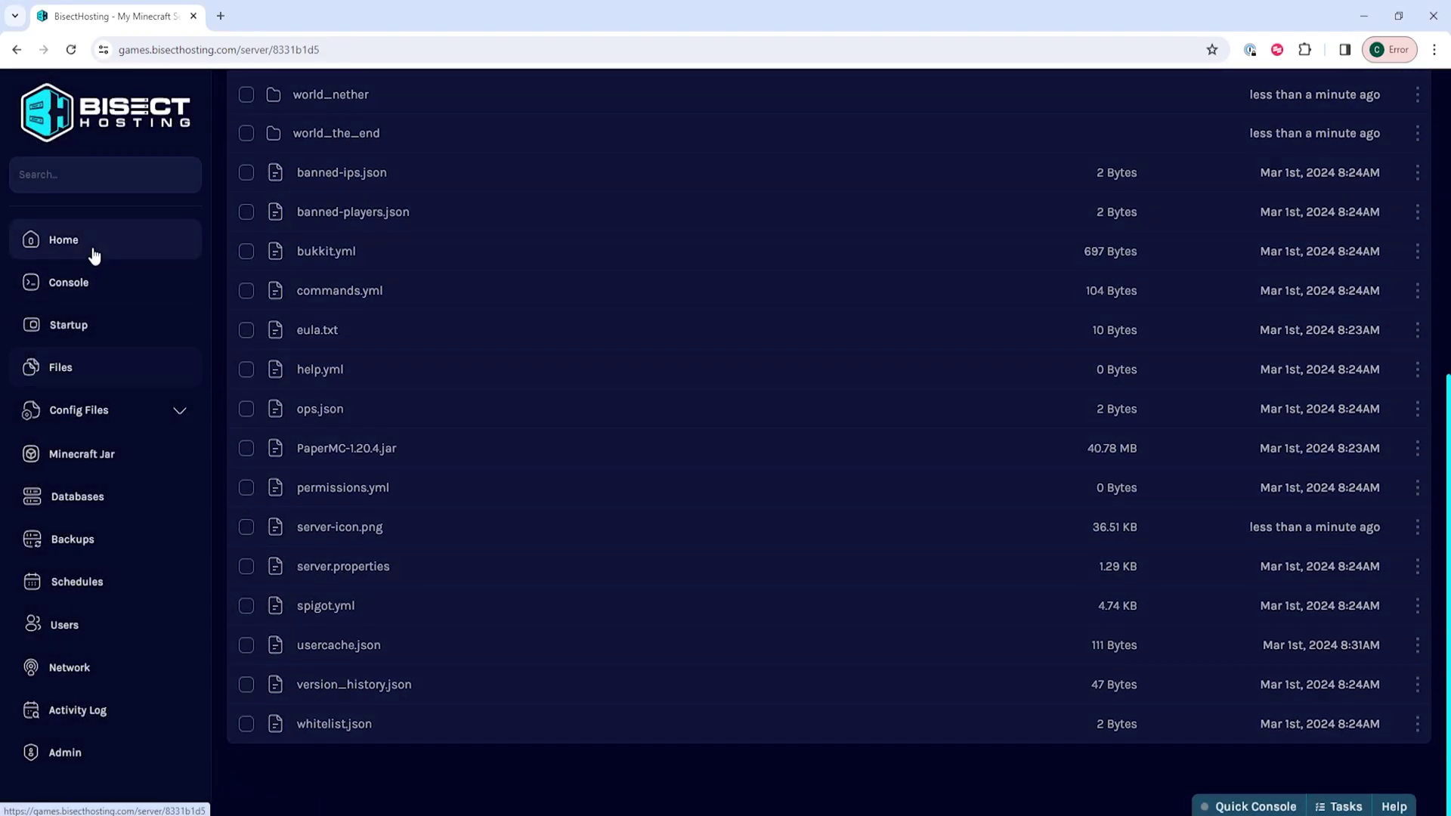
click(92, 244)
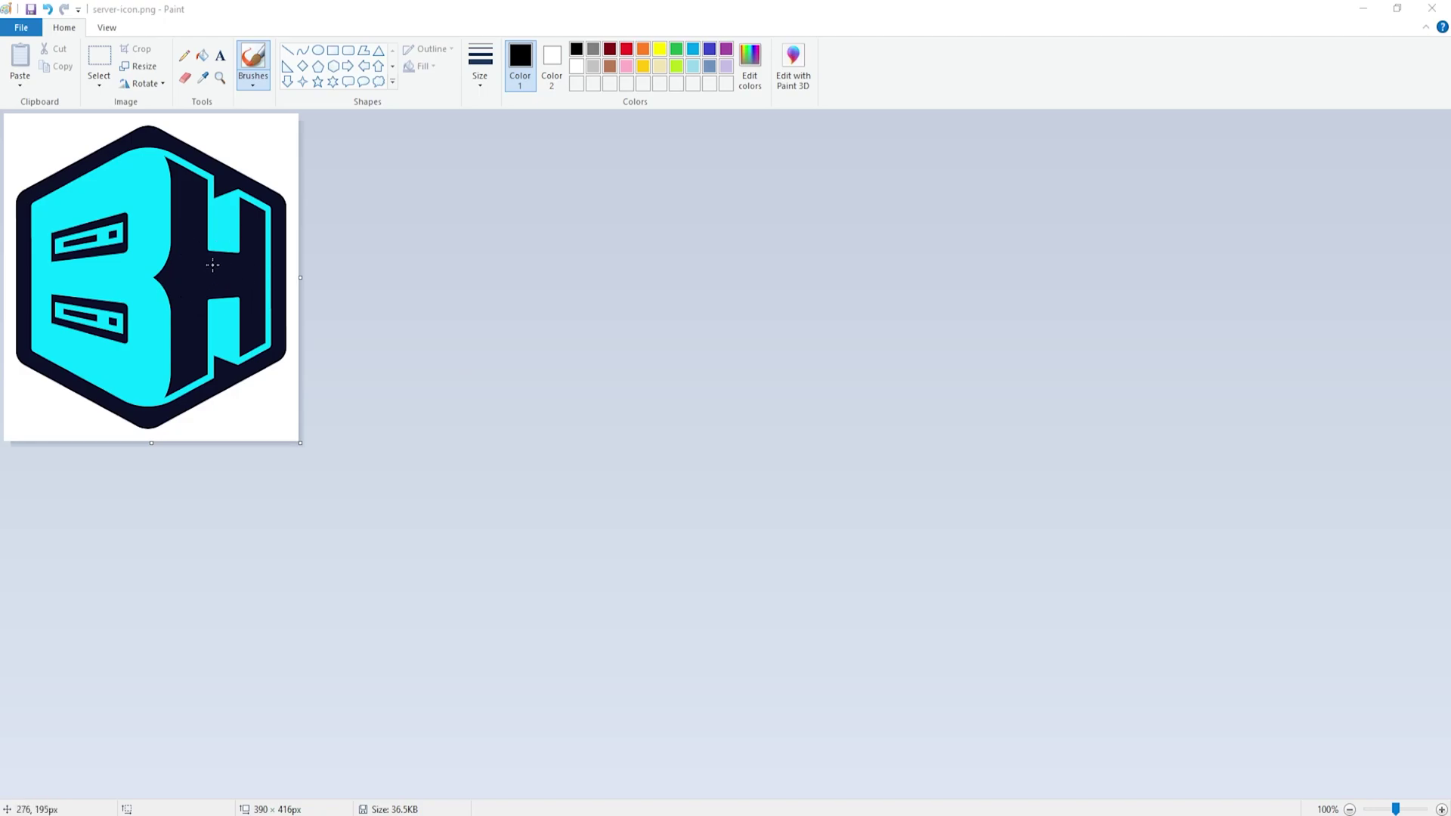
Resize server-icon to 64 × 64 pixels with aspect ratio unlocked.
click(151, 70)
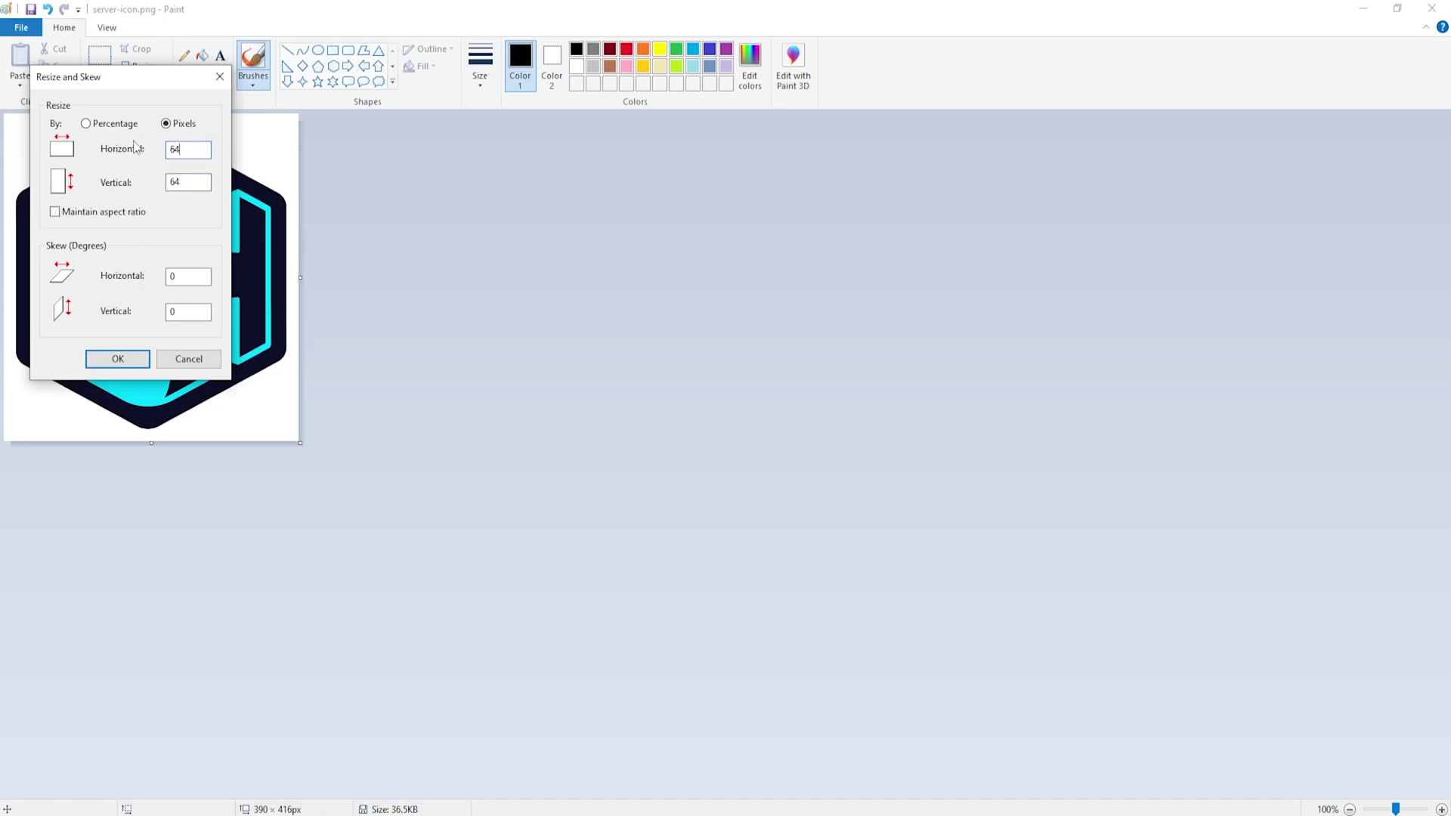
key(BackSpace)
text(0)
click(138, 361)
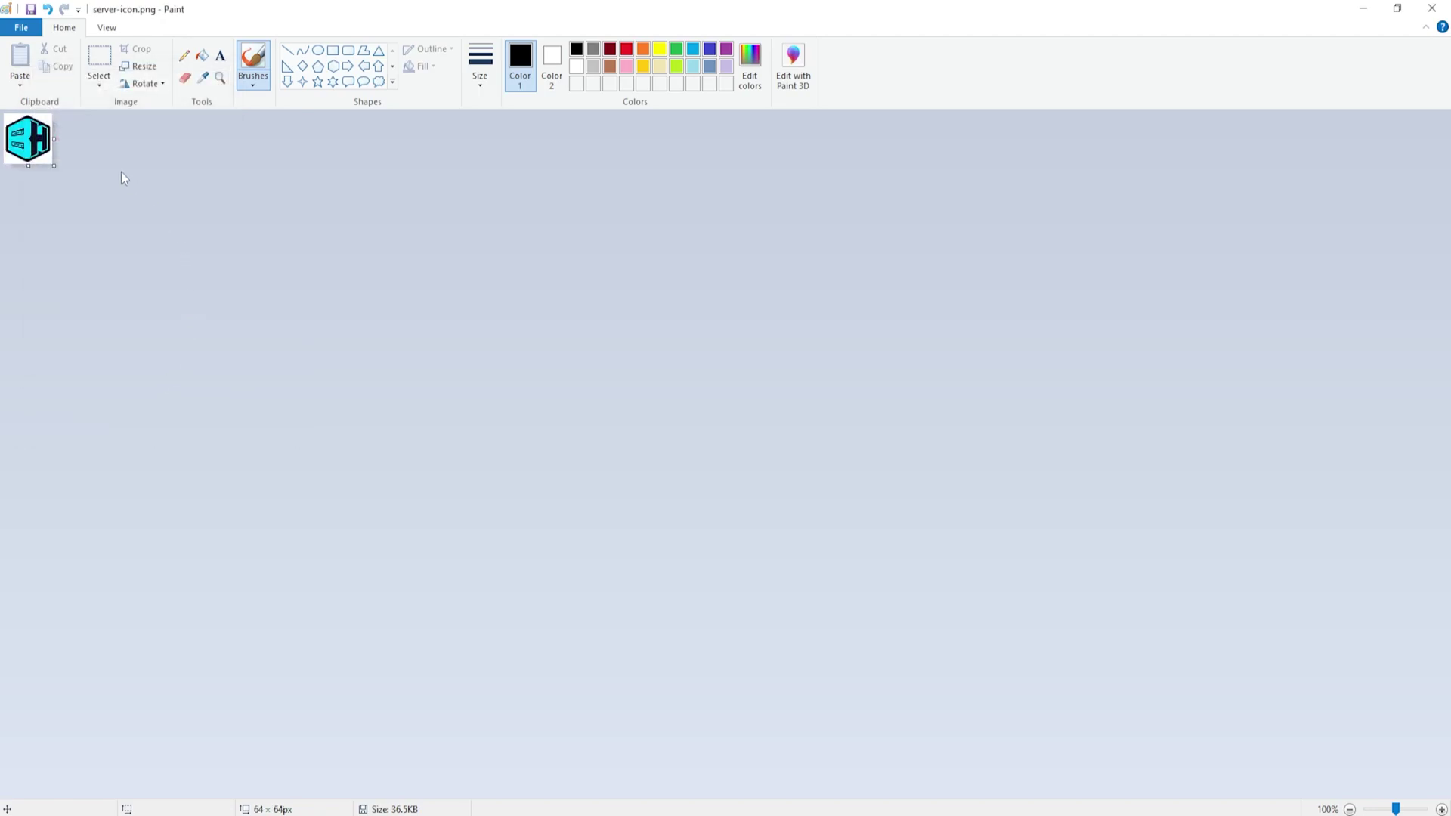
Save as PNG over server-icon.png, accepting the replace and transparency prompts.
click(23, 29)
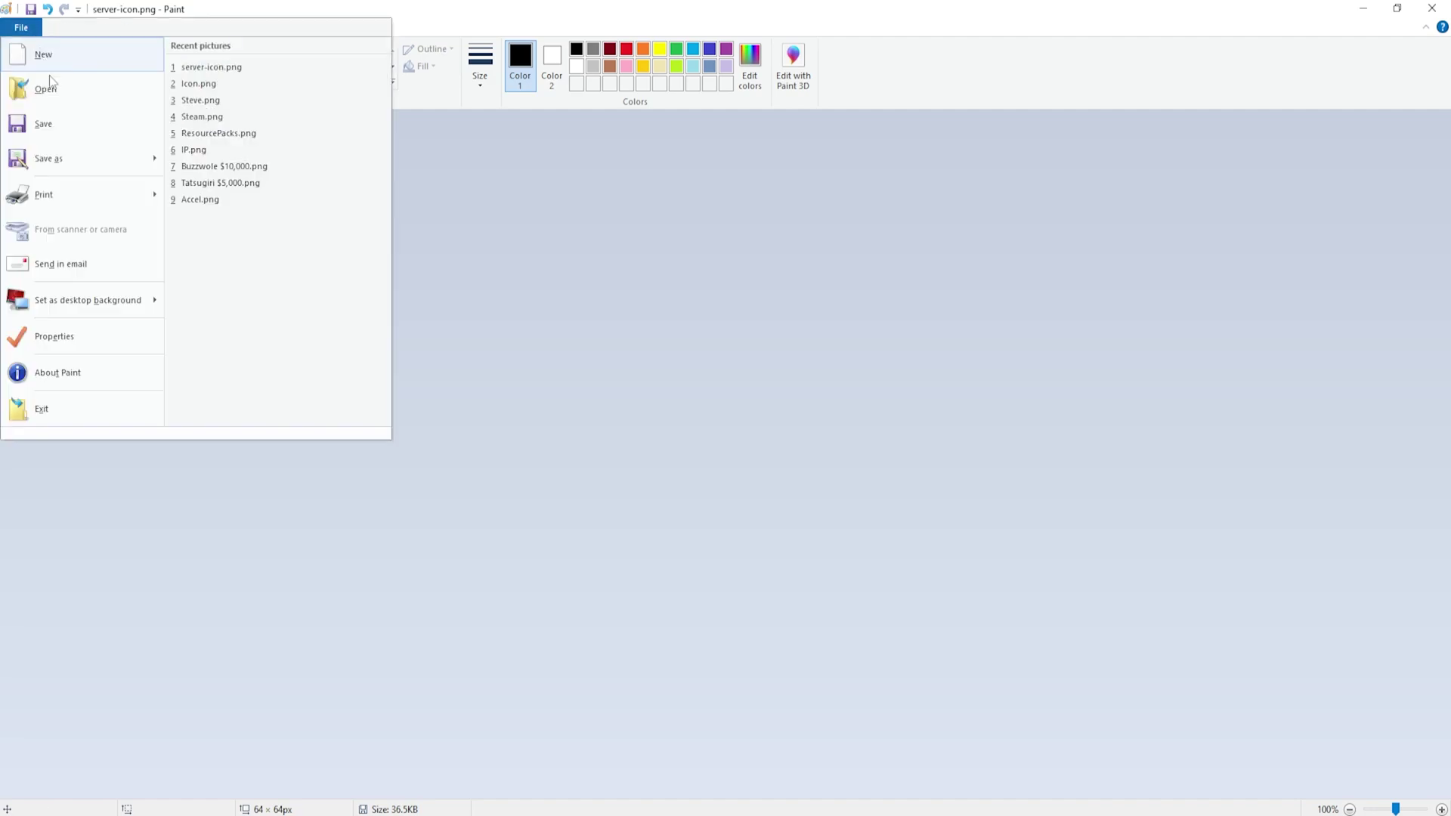
mouse_move(49, 160)
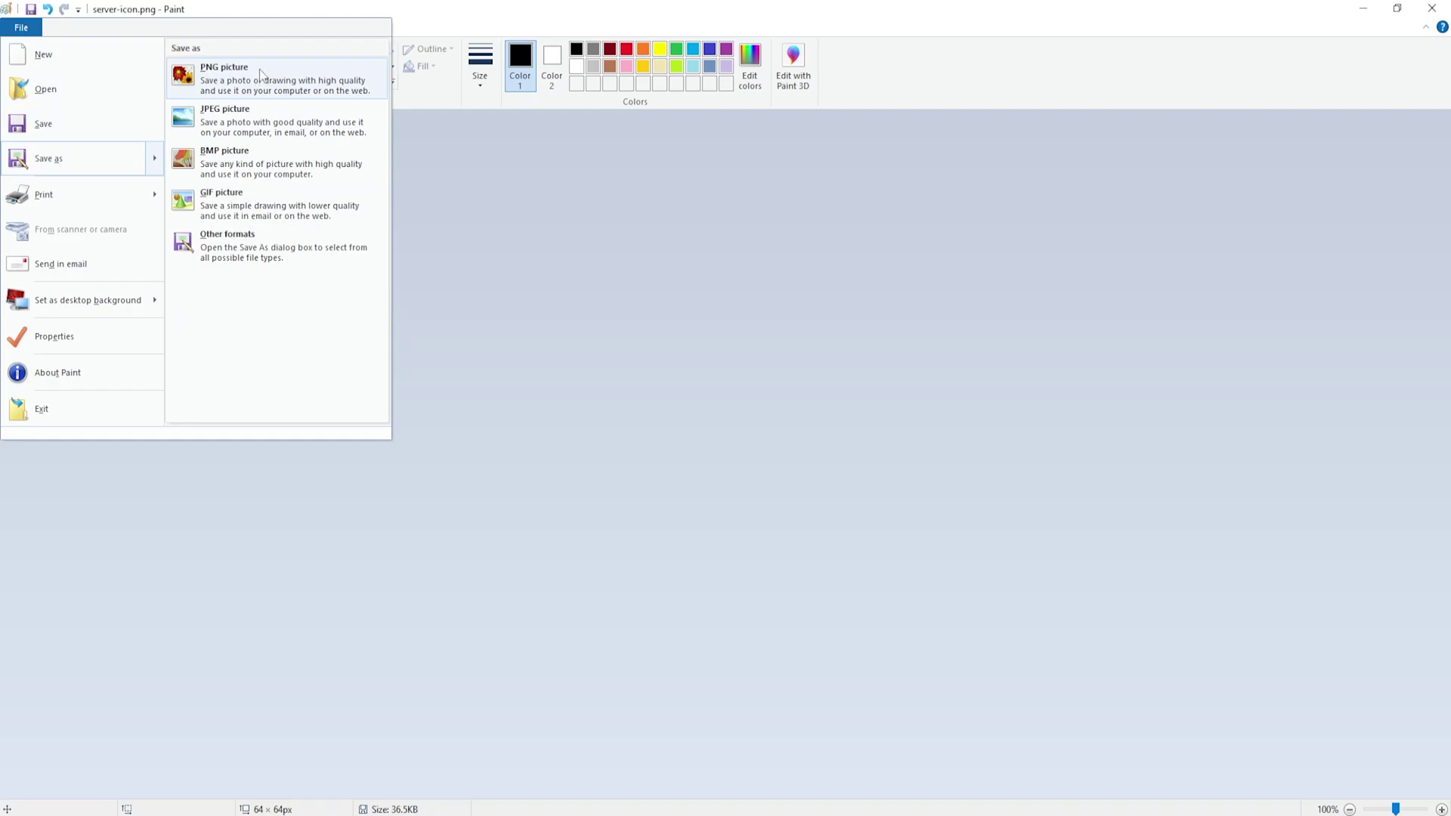
click(260, 73)
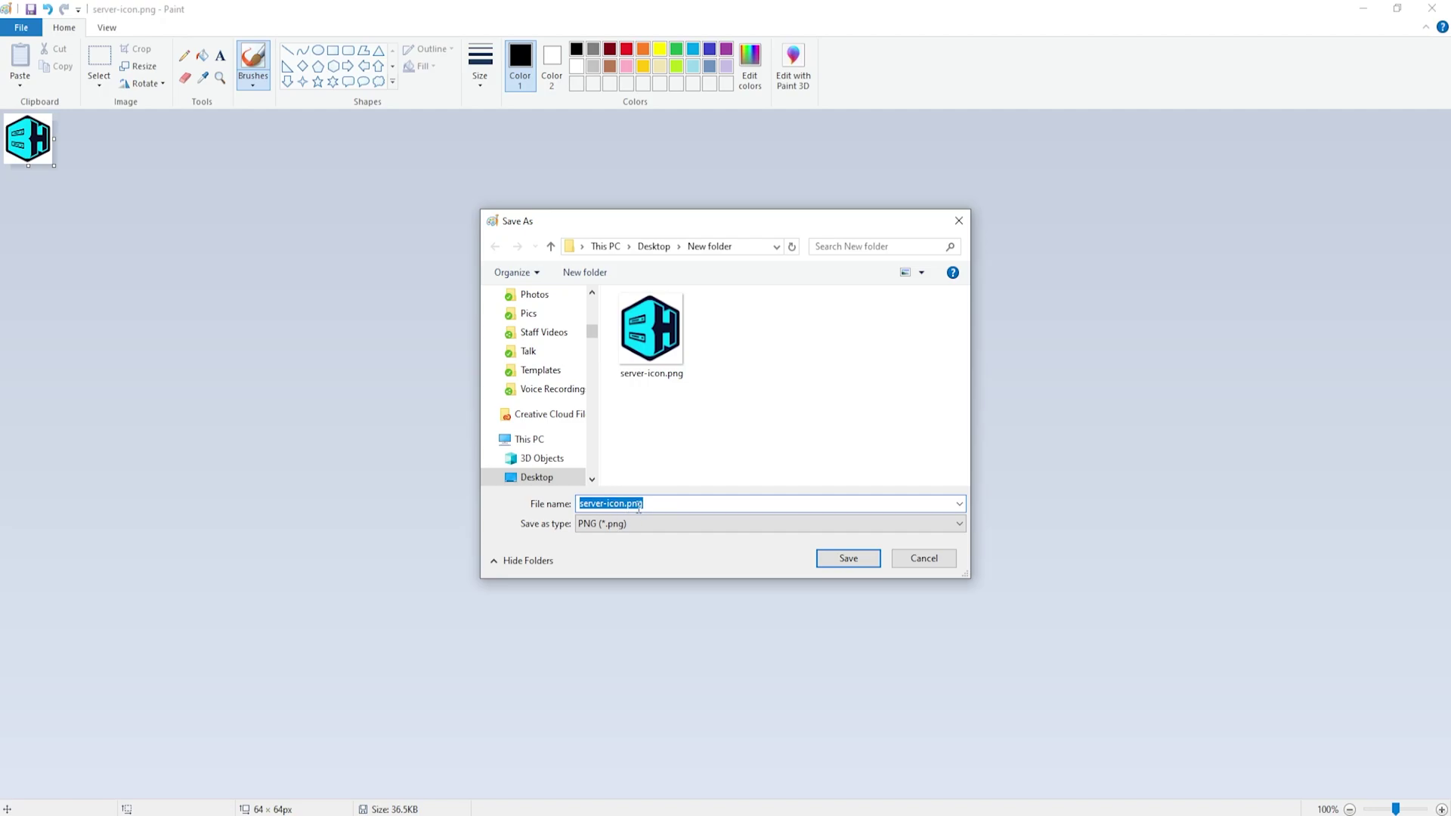
click(850, 562)
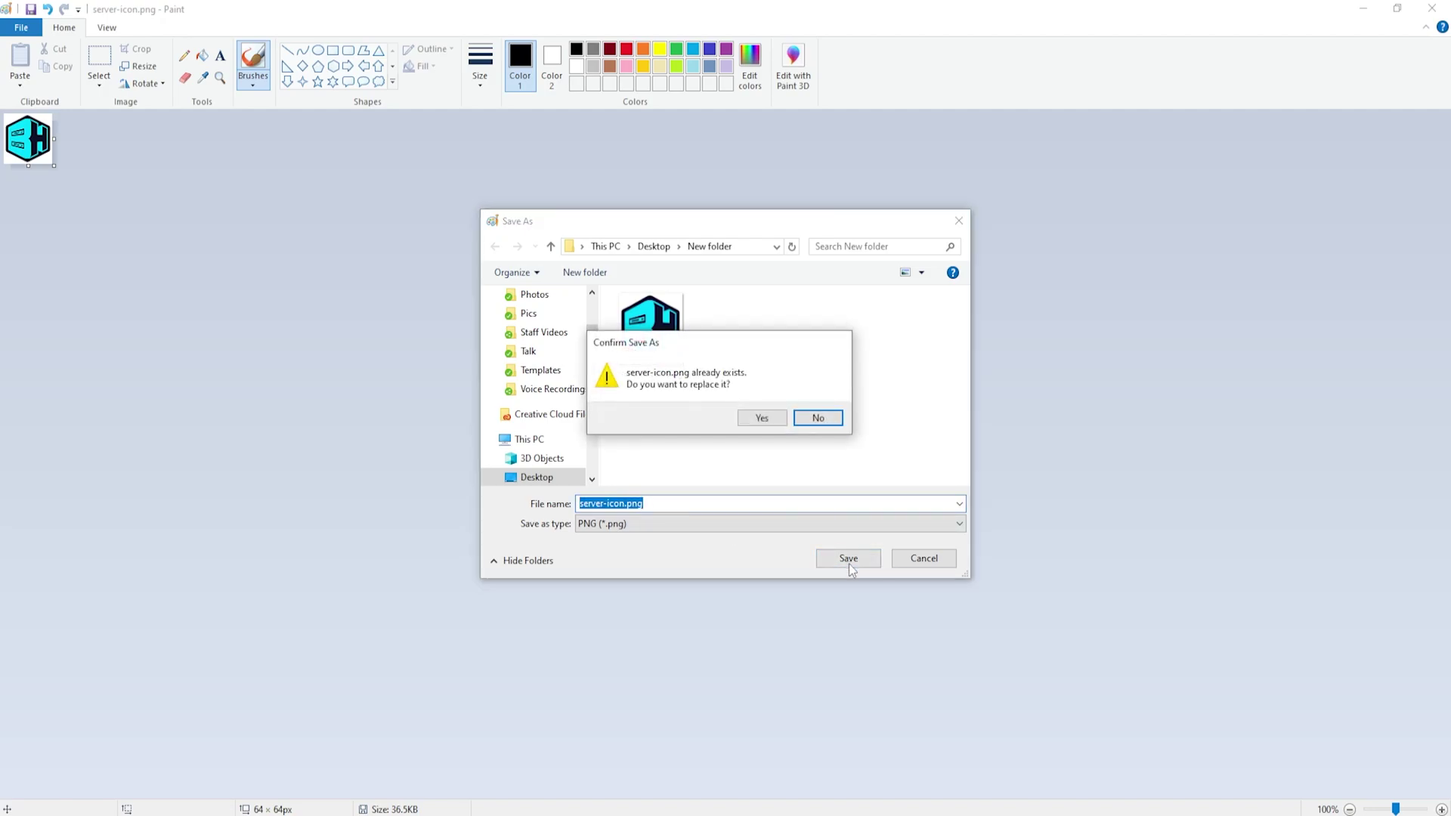
click(772, 422)
click(771, 449)
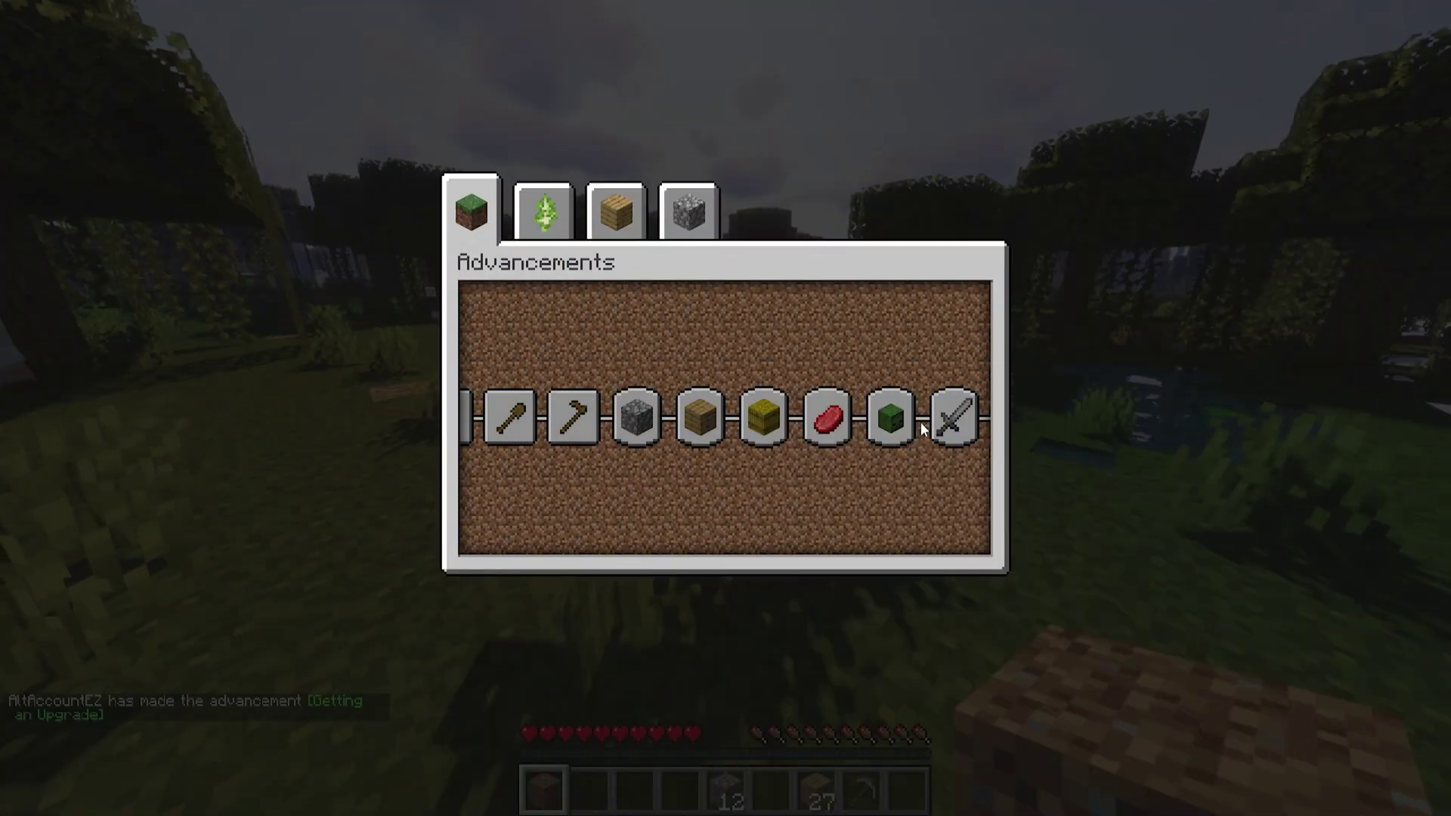
mouse_move(984, 390)
mouse_down()
mouse_move(958, 354)
mouse_move(398, 392)
mouse_up()
drag(955, 360, 784, 341)
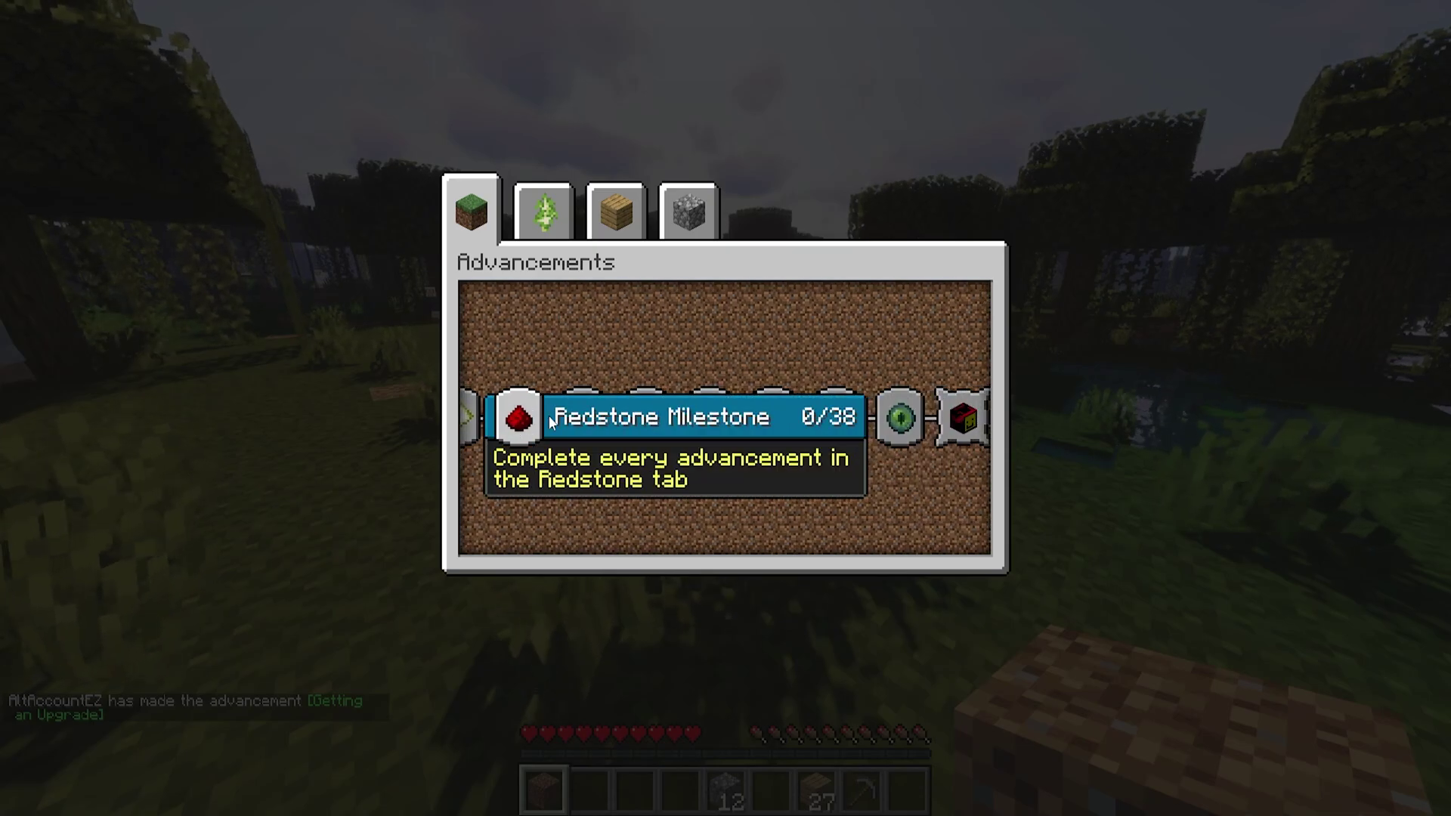